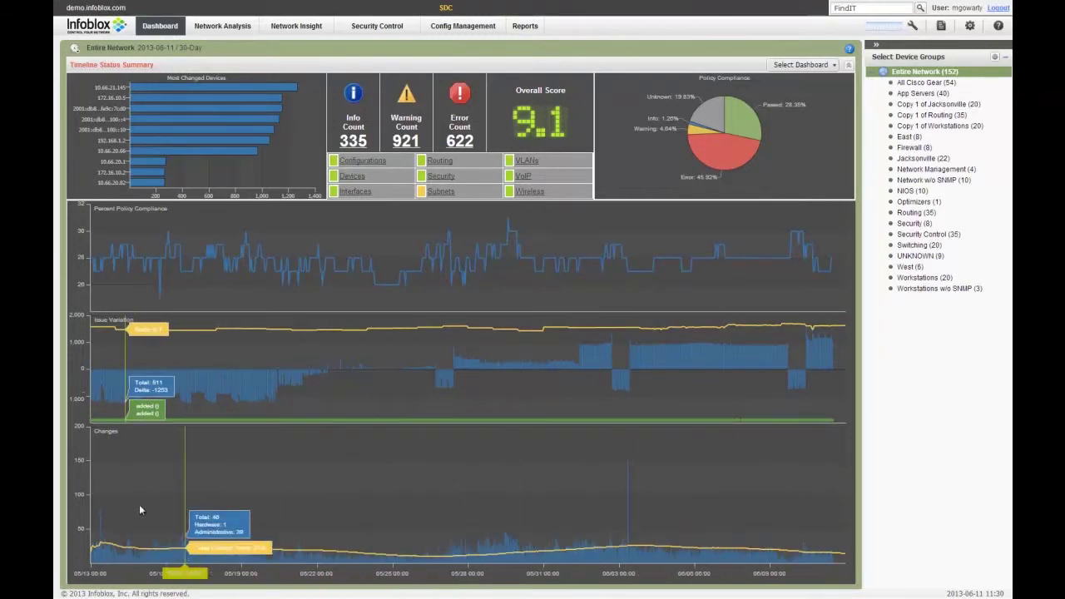
Show the time period choices for the Entire Network dashboard and examine the Timeline Status Summary.
{"action": "left_click", "coordinate": [76, 50]}
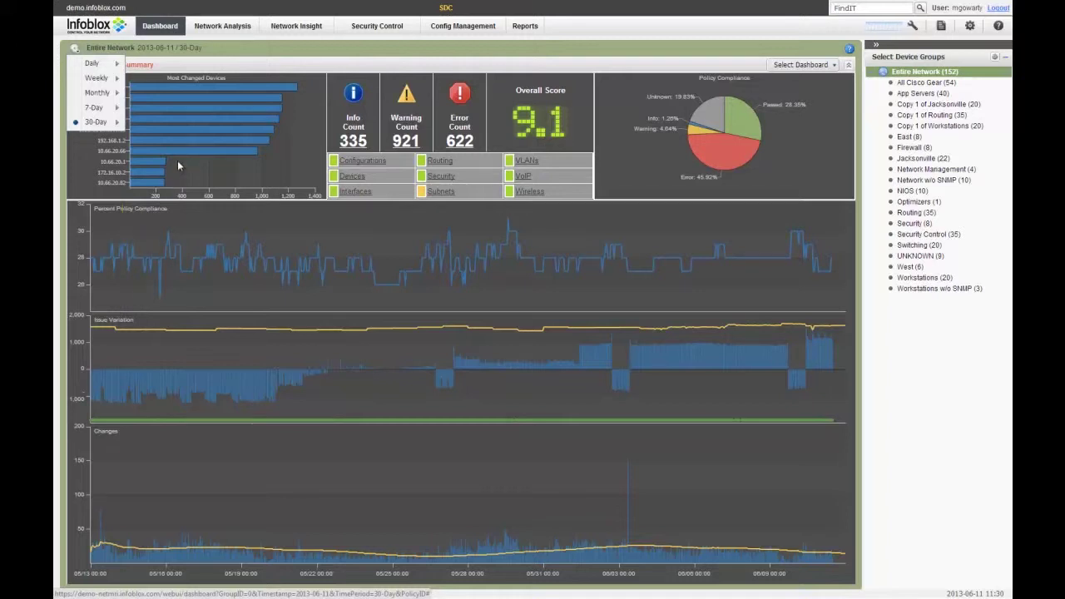
{"action": "mouse_move", "coordinate": [179, 159]}
{"action": "mouse_move", "coordinate": [710, 128]}
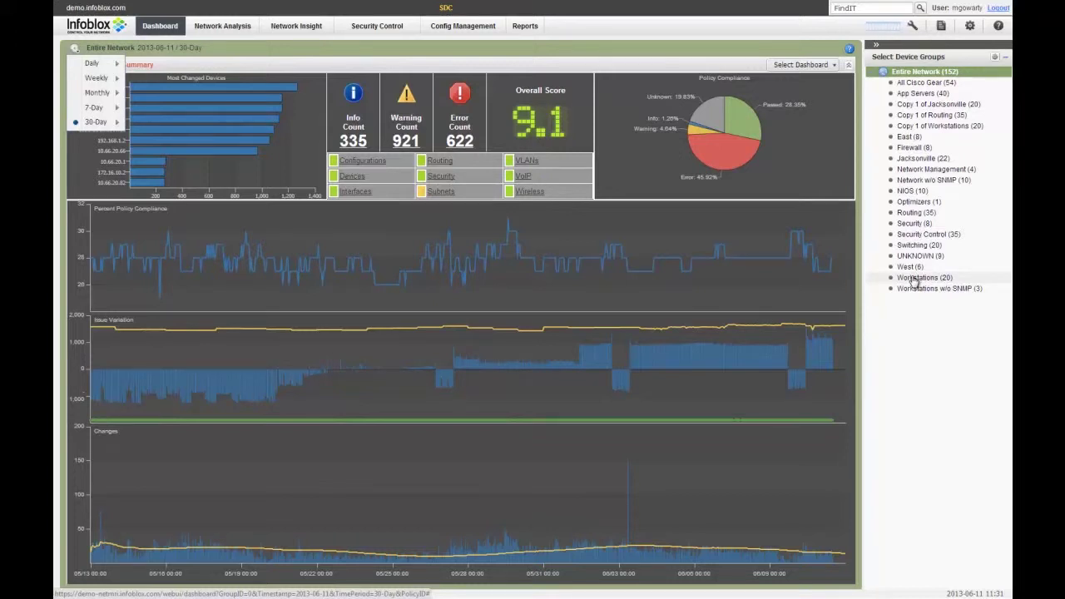
Switch the Entire Network dashboard to Change Summary and examine its charts.
{"action": "left_click", "coordinate": [832, 64]}
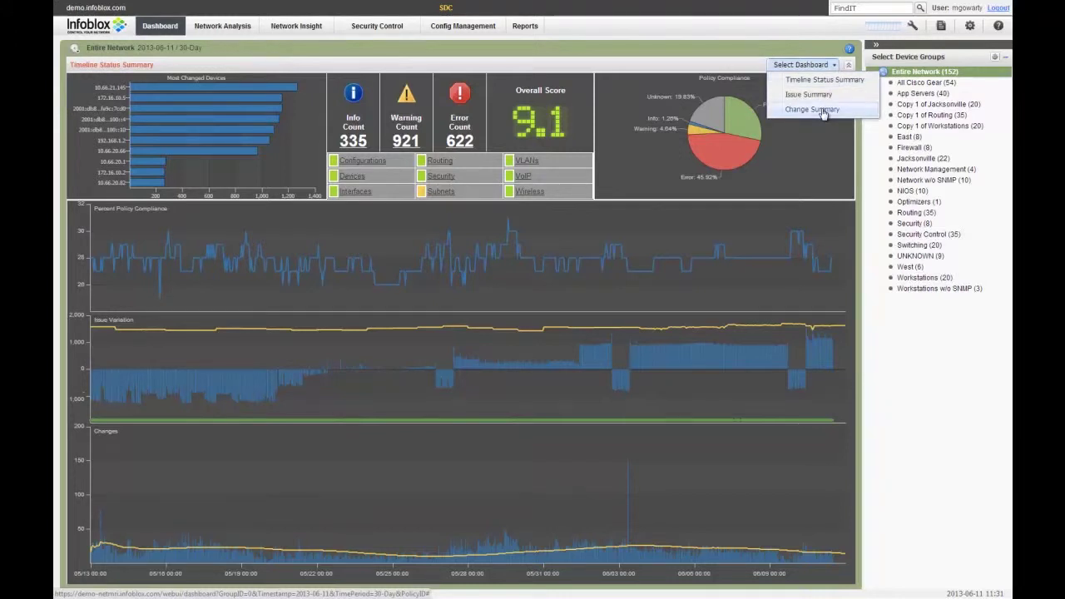
{"action": "left_click", "coordinate": [822, 112]}
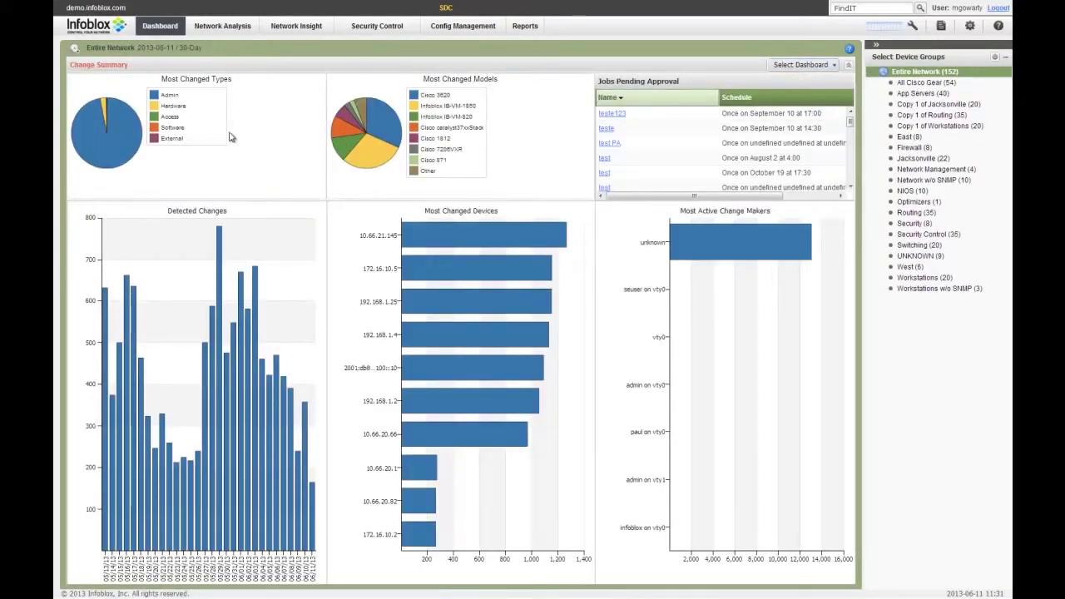
{"action": "mouse_move", "coordinate": [362, 164]}
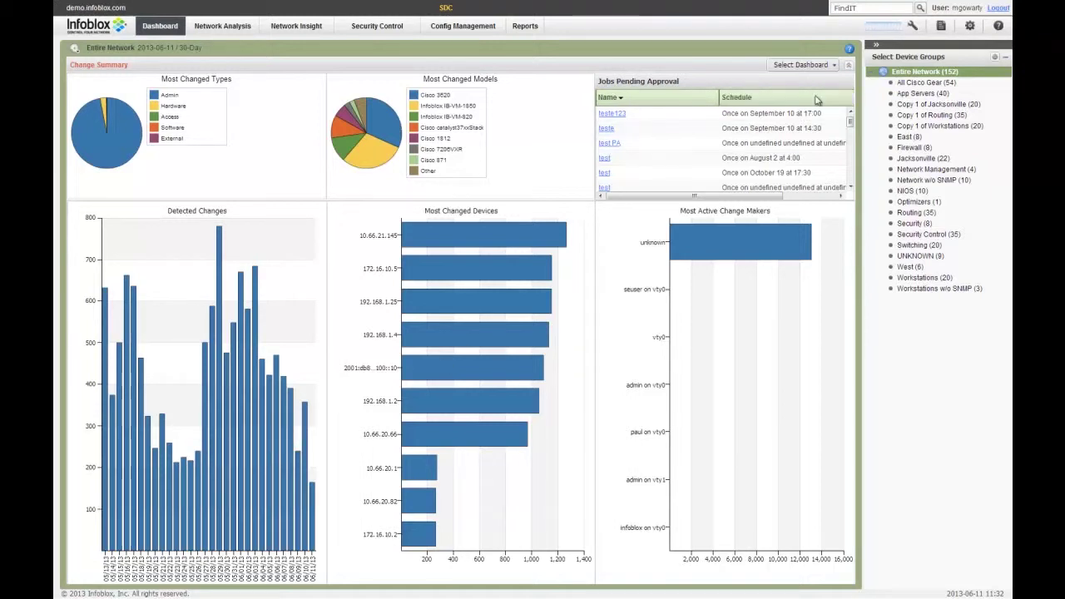
Switch the dashboard to Issue Summary and open the details of a "Policy Violation: NSA 1.1c IOS" entry under New Issue Types.
{"action": "left_click", "coordinate": [834, 66]}
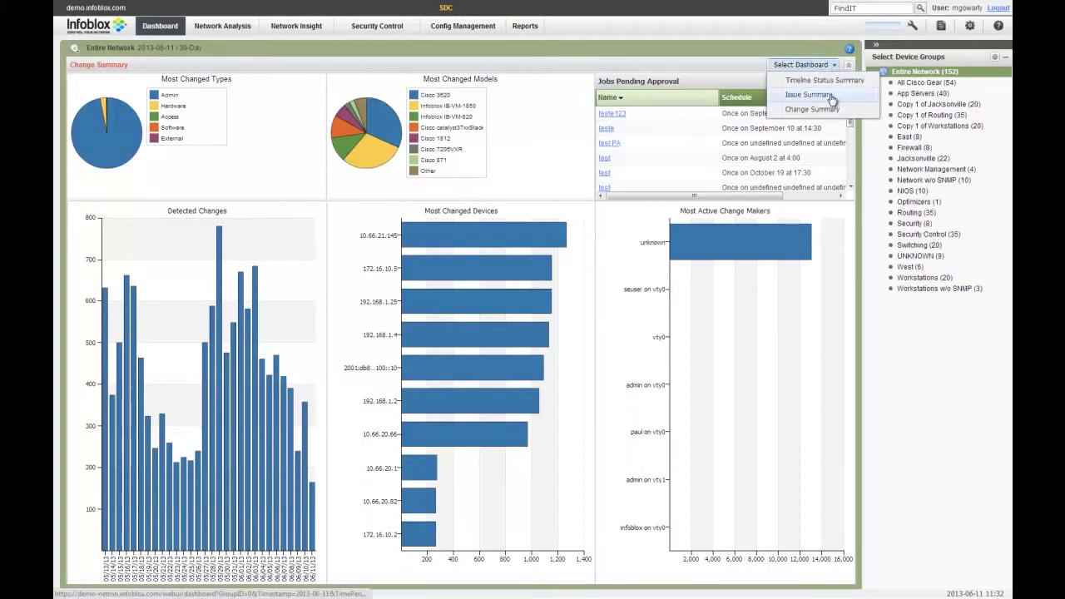
{"action": "left_click", "coordinate": [828, 92]}
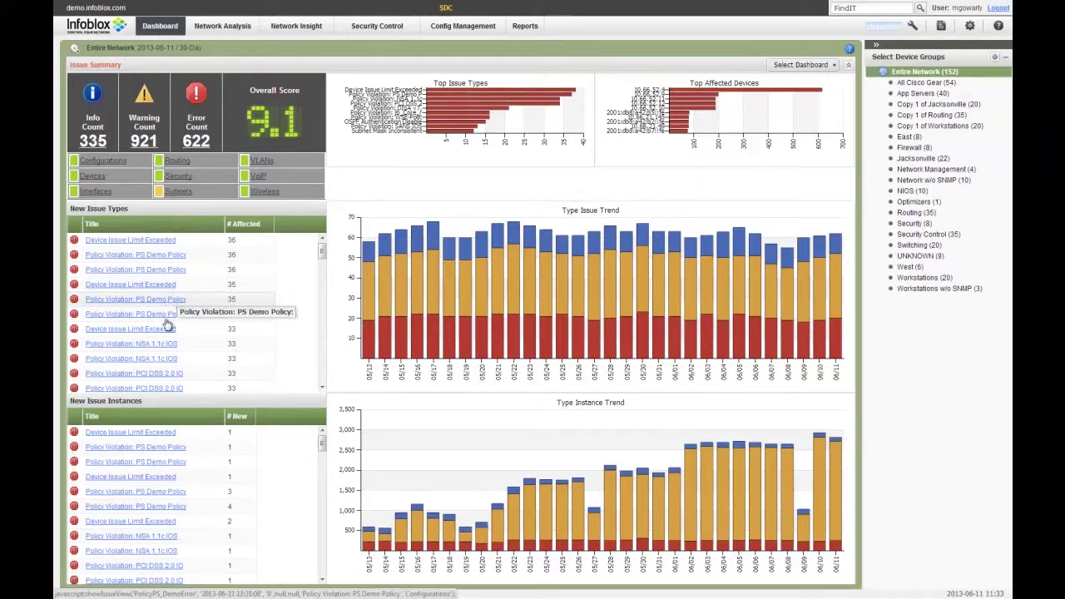
{"action": "left_click", "coordinate": [131, 344]}
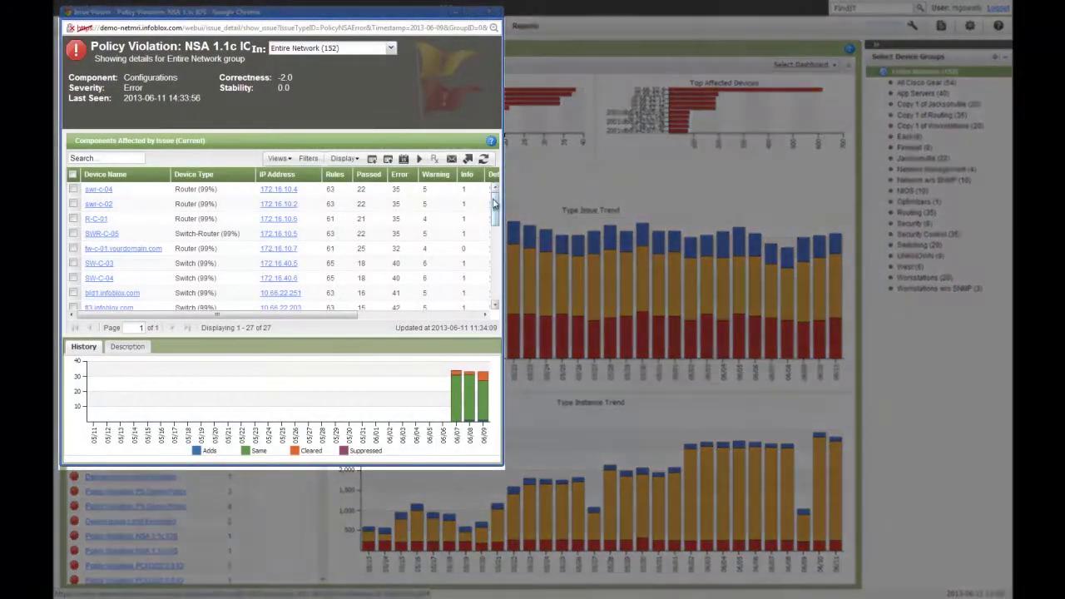
{"action": "scroll", "coordinate": [502, 218], "scroll_direction": "down", "scroll_amount": 1}
{"action": "mouse_move", "coordinate": [502, 218]}
{"action": "left_mouse_down"}
{"action": "mouse_move", "coordinate": [524, 289]}
{"action": "mouse_move", "coordinate": [507, 295]}
{"action": "mouse_move", "coordinate": [491, 202]}
{"action": "left_mouse_up"}
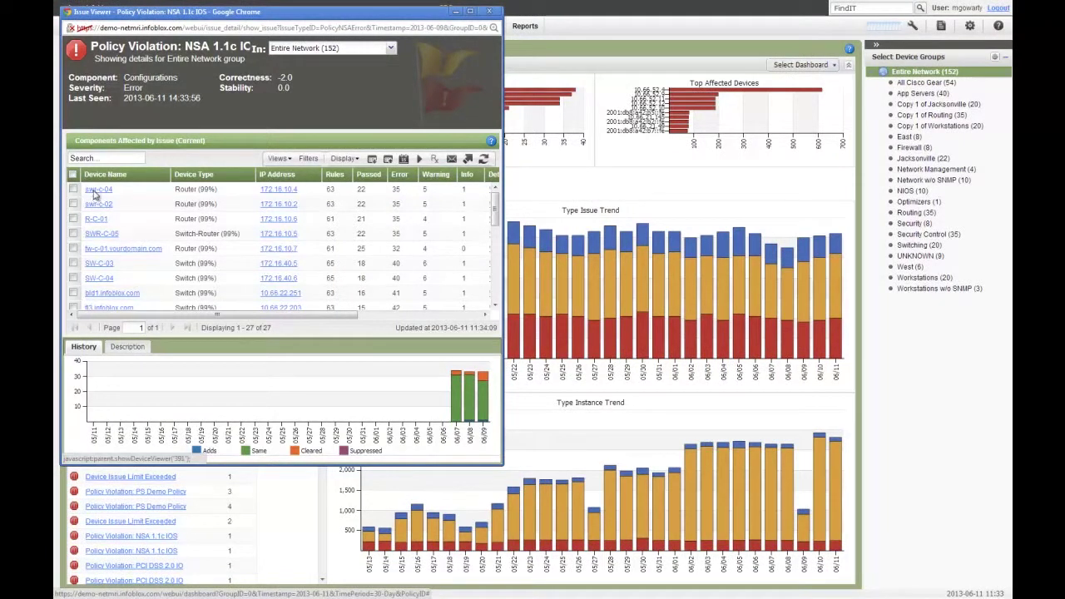
Open the affected device swr-c-04 in the Device Viewer and show its Changes.
{"action": "left_click", "coordinate": [96, 190]}
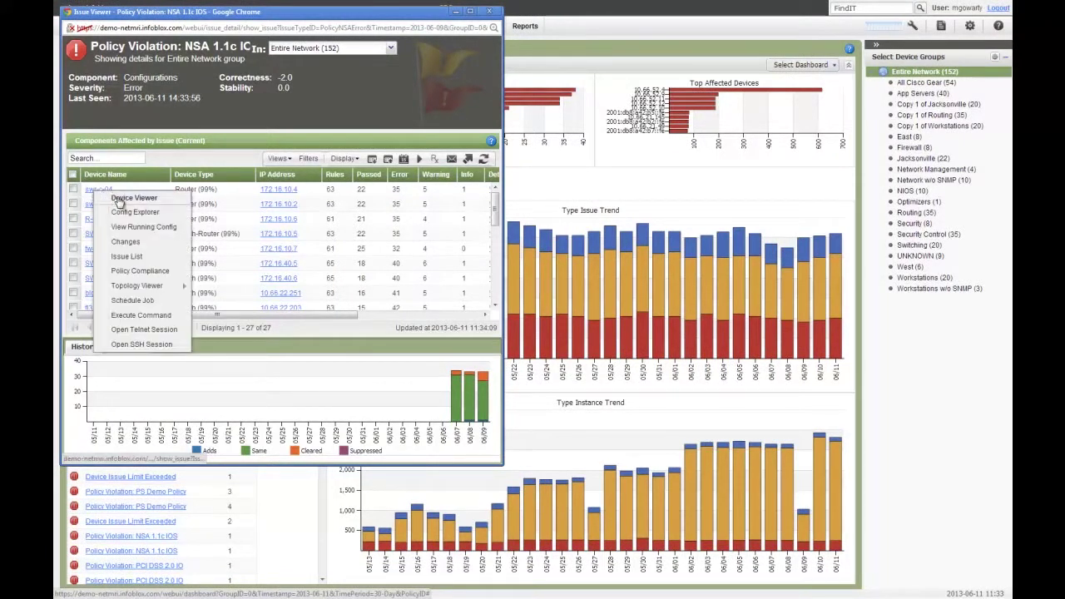
{"action": "left_click", "coordinate": [120, 201]}
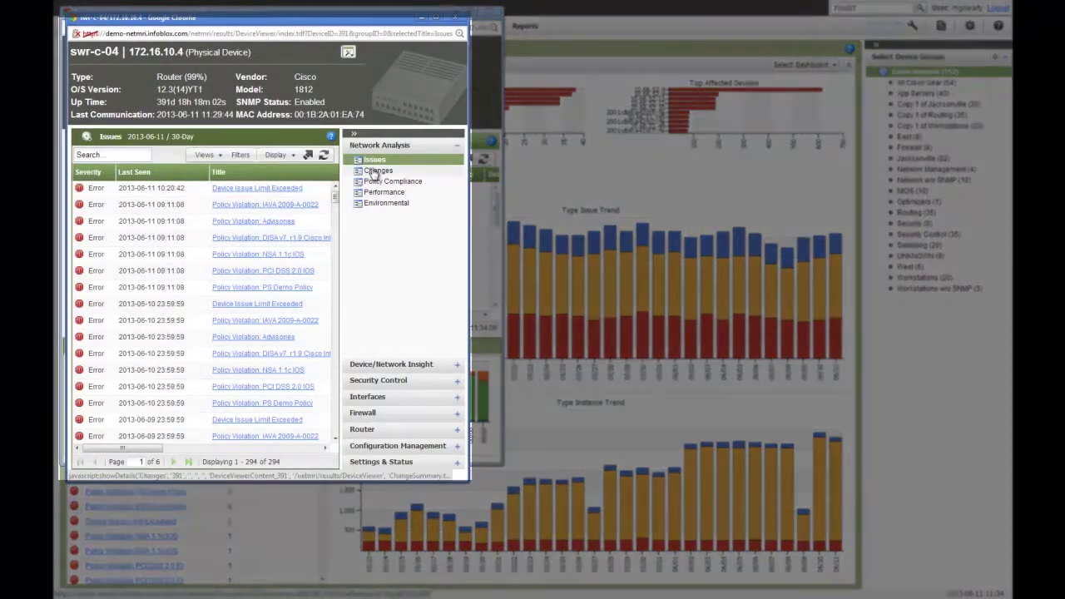
{"action": "left_click", "coordinate": [374, 172]}
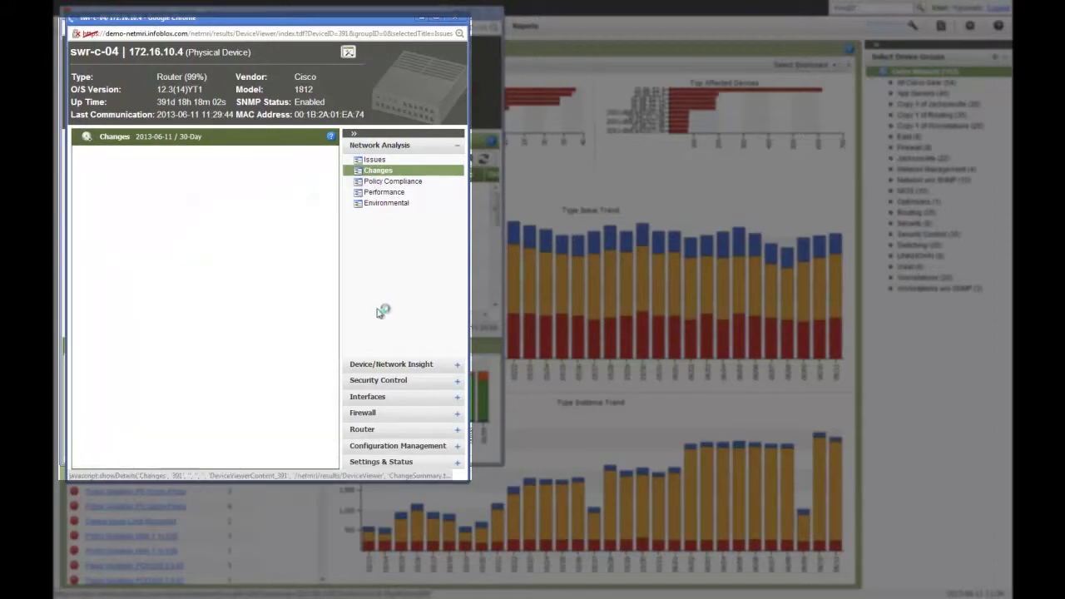
Look through the device's information categories from Device/Network Insight to Settings & Status, and close its viewer.
{"action": "left_click", "coordinate": [369, 367]}
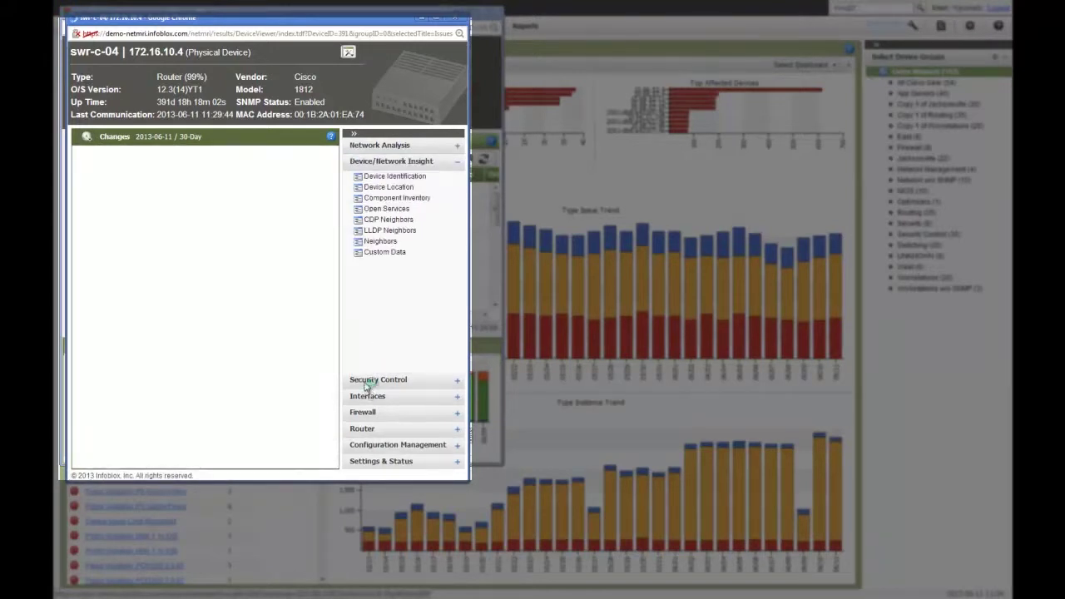
{"action": "left_click", "coordinate": [367, 379]}
{"action": "left_click", "coordinate": [367, 395]}
{"action": "left_click", "coordinate": [363, 413]}
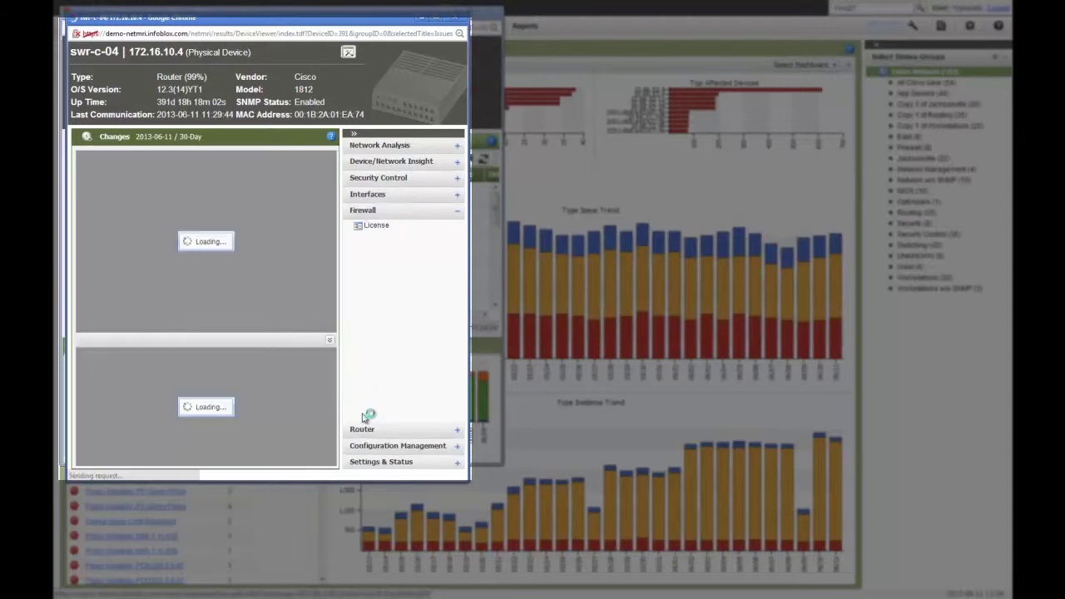
{"action": "left_click", "coordinate": [362, 448]}
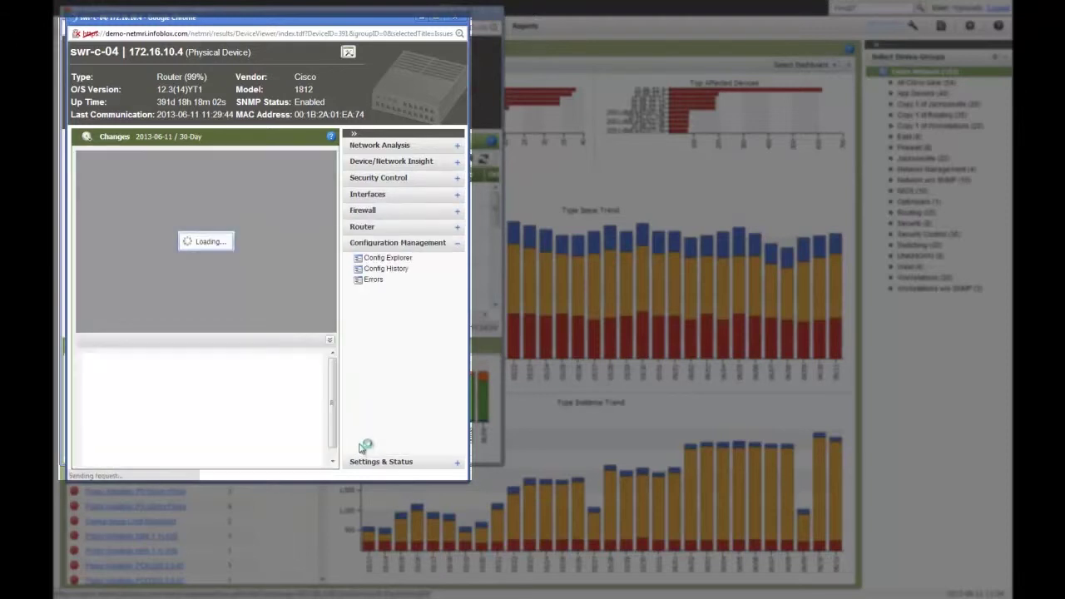
{"action": "left_click", "coordinate": [357, 460]}
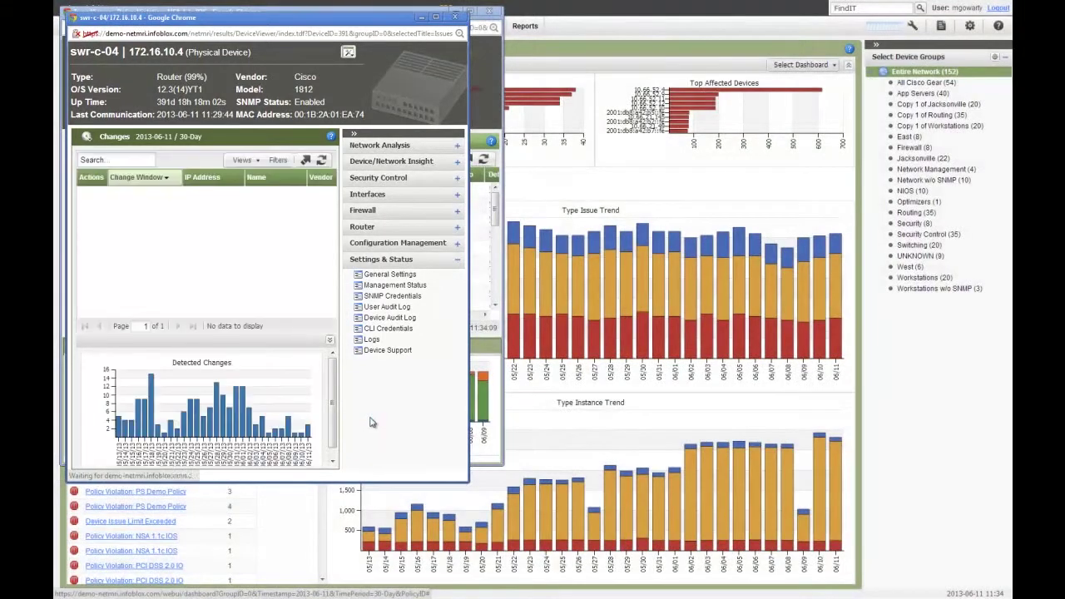
{"action": "left_click", "coordinate": [454, 16]}
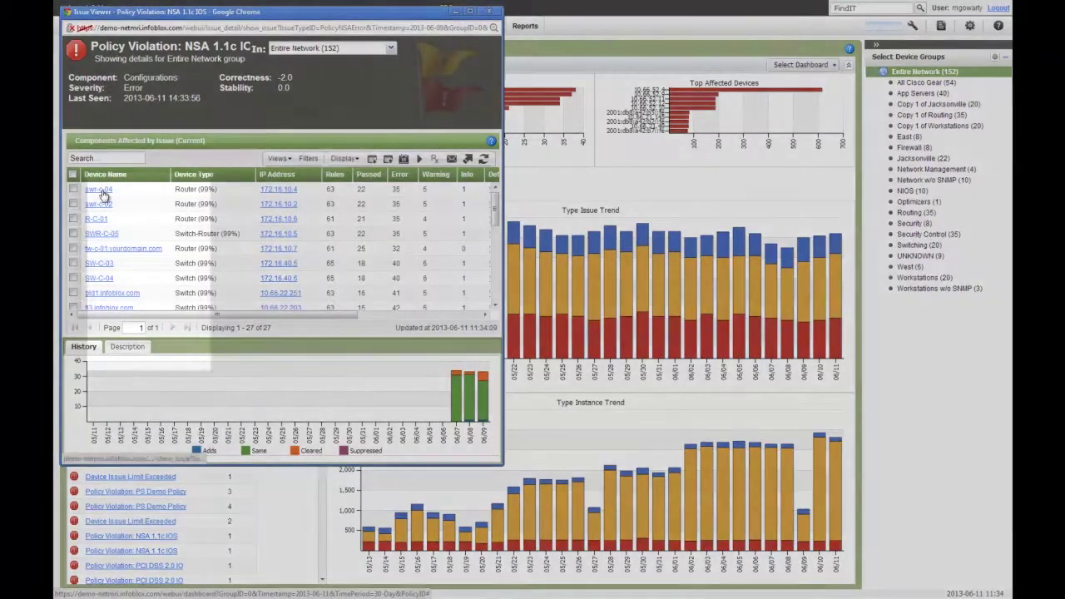
View the IOS Recommended IP Device Settings script options in a new scheduled job for swr-c-04, and close the job and issue windows.
{"action": "left_click", "coordinate": [103, 191]}
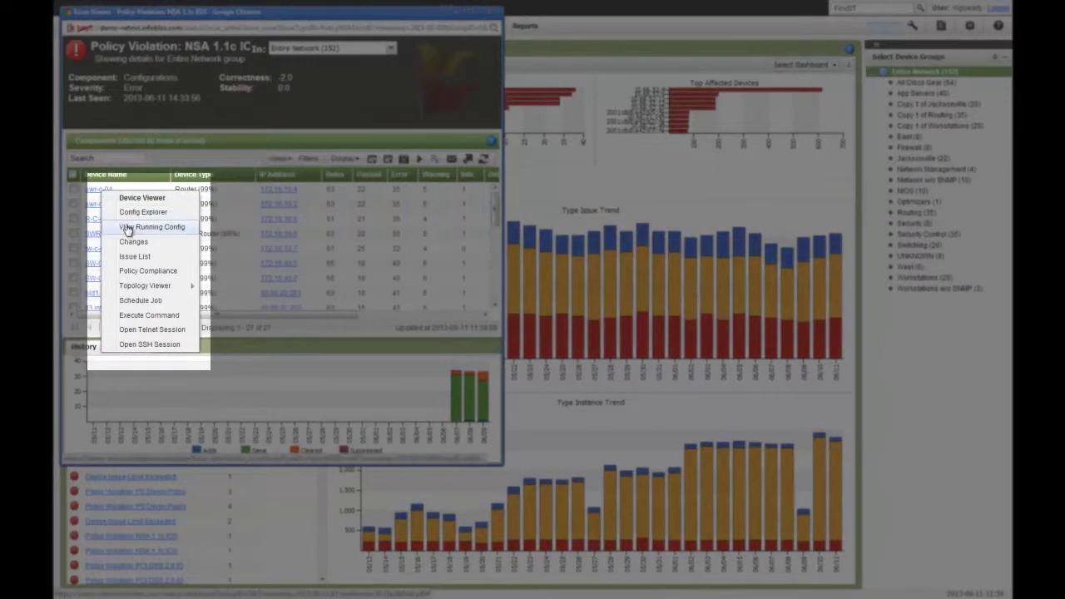
{"action": "left_click", "coordinate": [133, 300]}
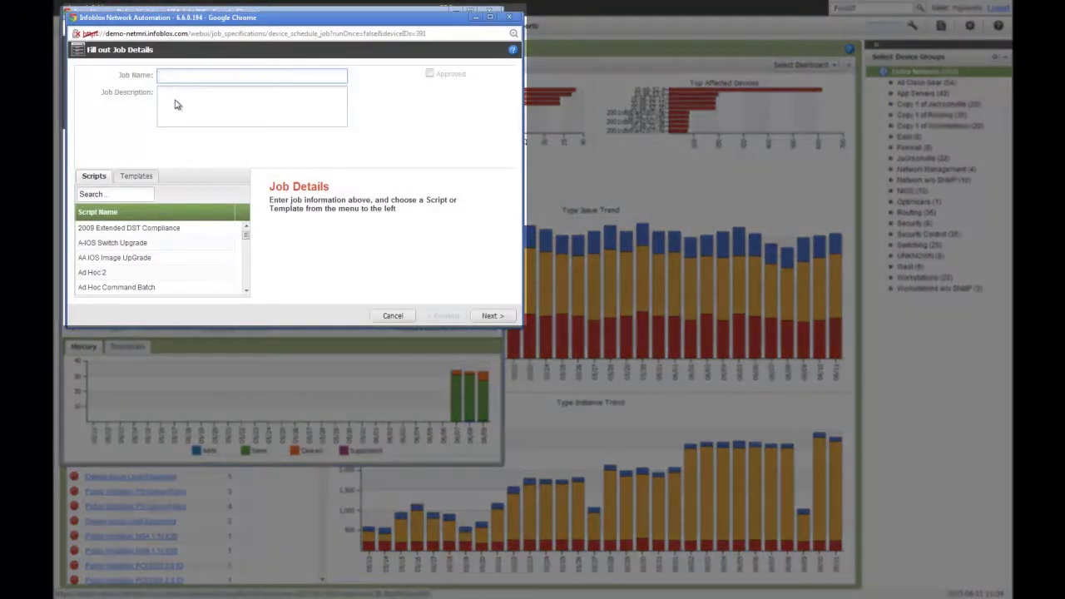
{"action": "left_click", "coordinate": [175, 105]}
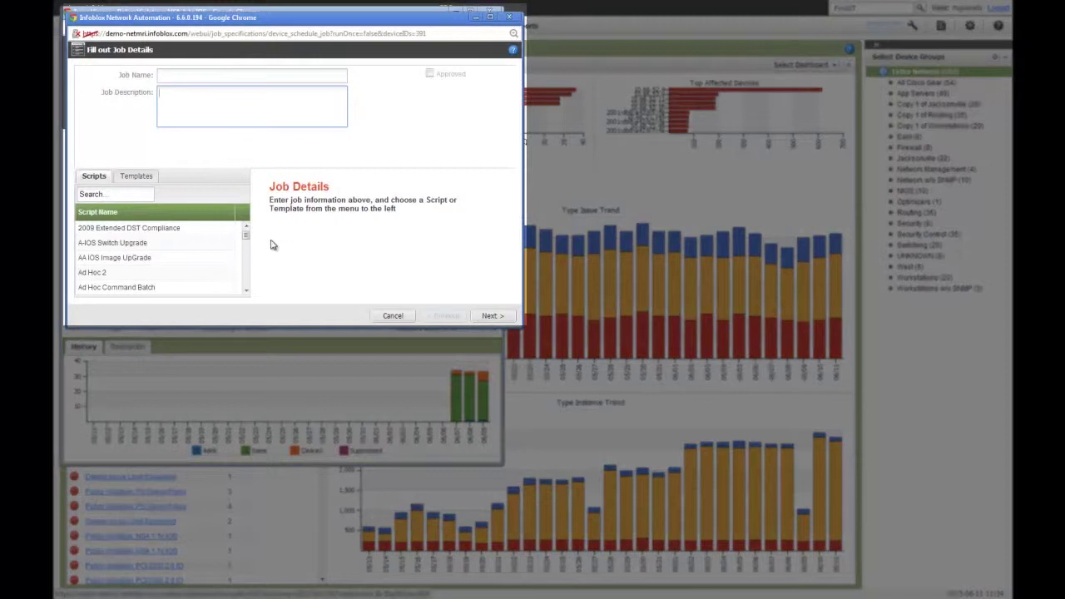
{"action": "left_click_drag", "start_coordinate": [245, 240], "coordinate": [246, 254]}
{"action": "left_click", "coordinate": [204, 265]}
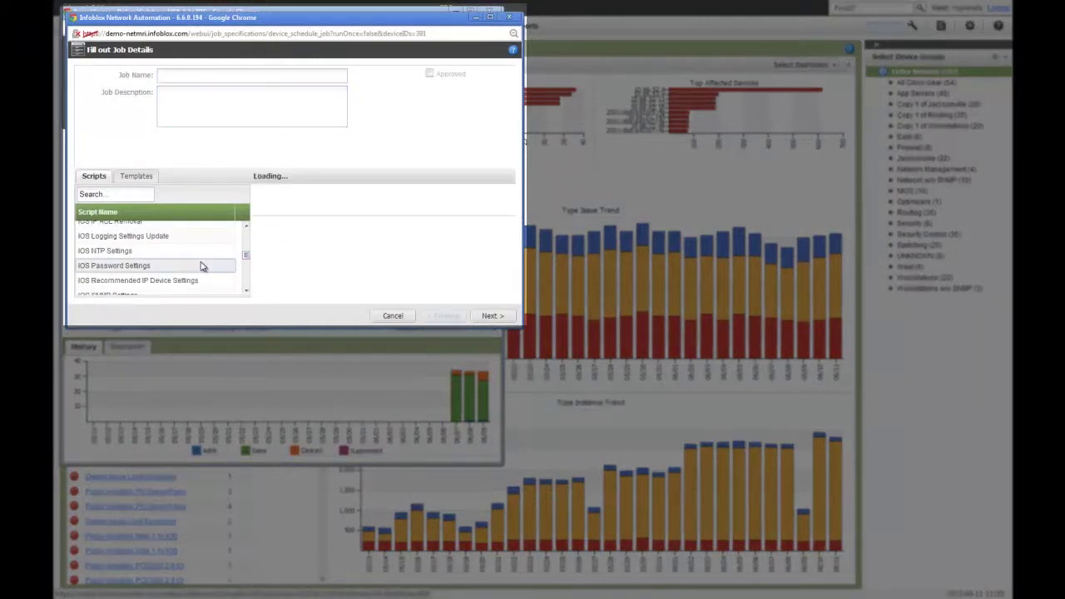
{"action": "left_click", "coordinate": [202, 281]}
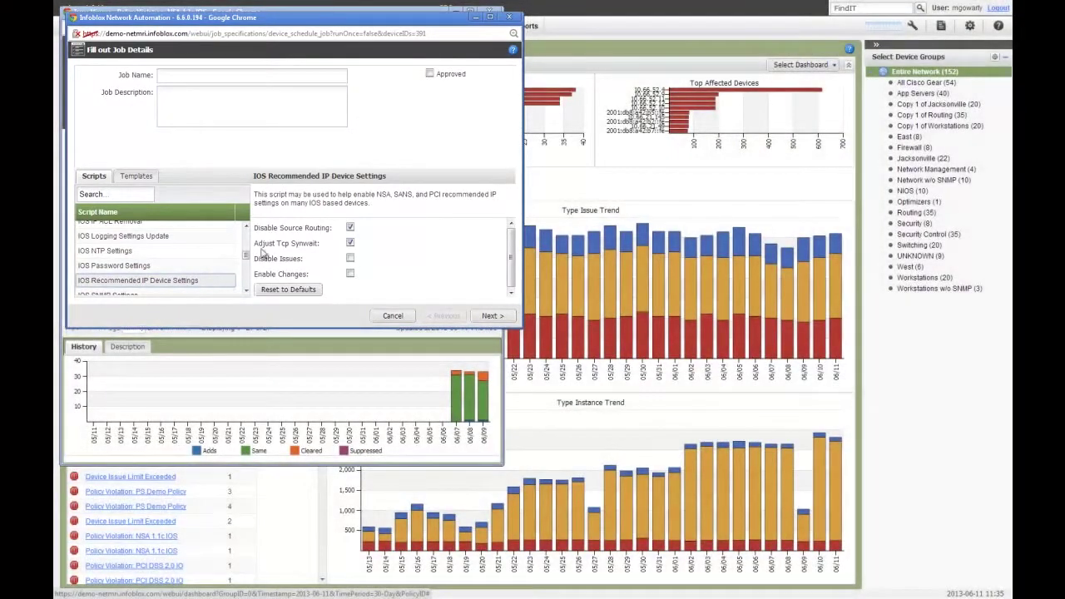
{"action": "left_click", "coordinate": [508, 17]}
{"action": "left_click", "coordinate": [490, 11]}
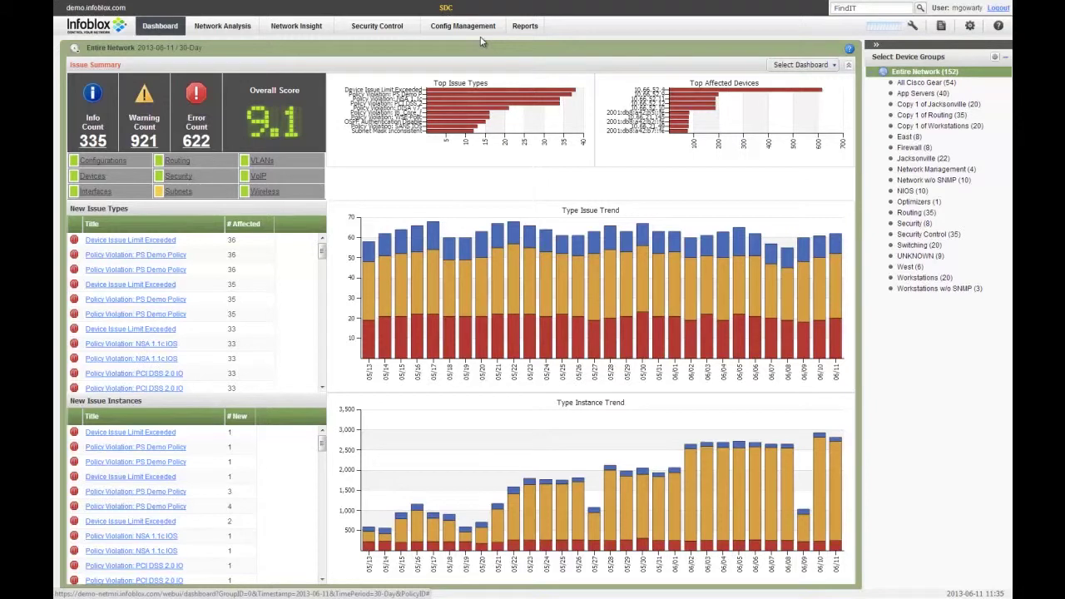
Open the report gallery and examine the available reports from the Asset category through Switch Port Management.
{"action": "left_click", "coordinate": [522, 29]}
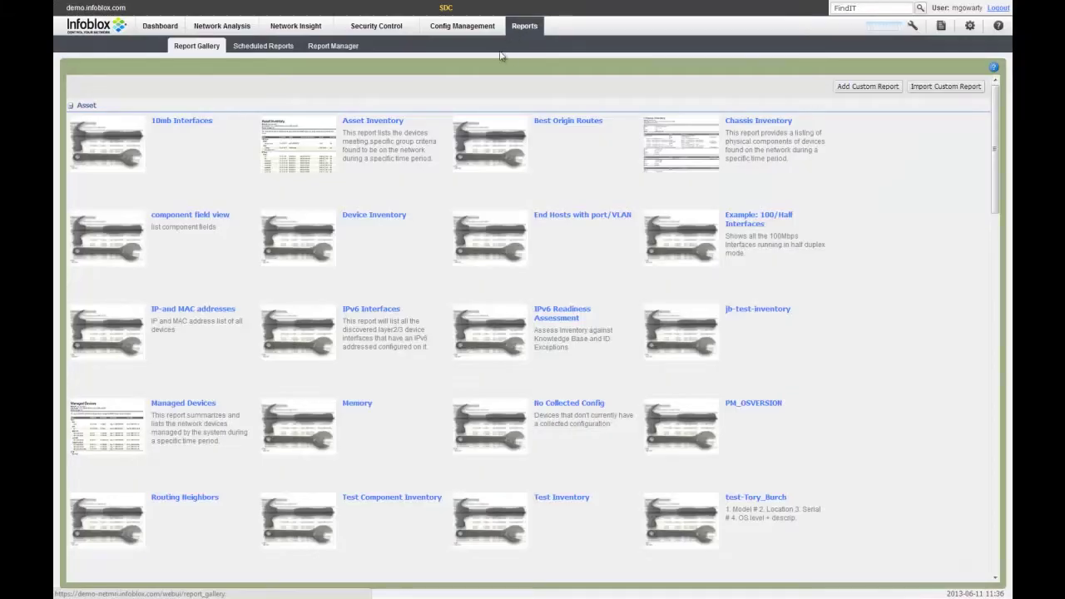
{"action": "mouse_move", "coordinate": [200, 143]}
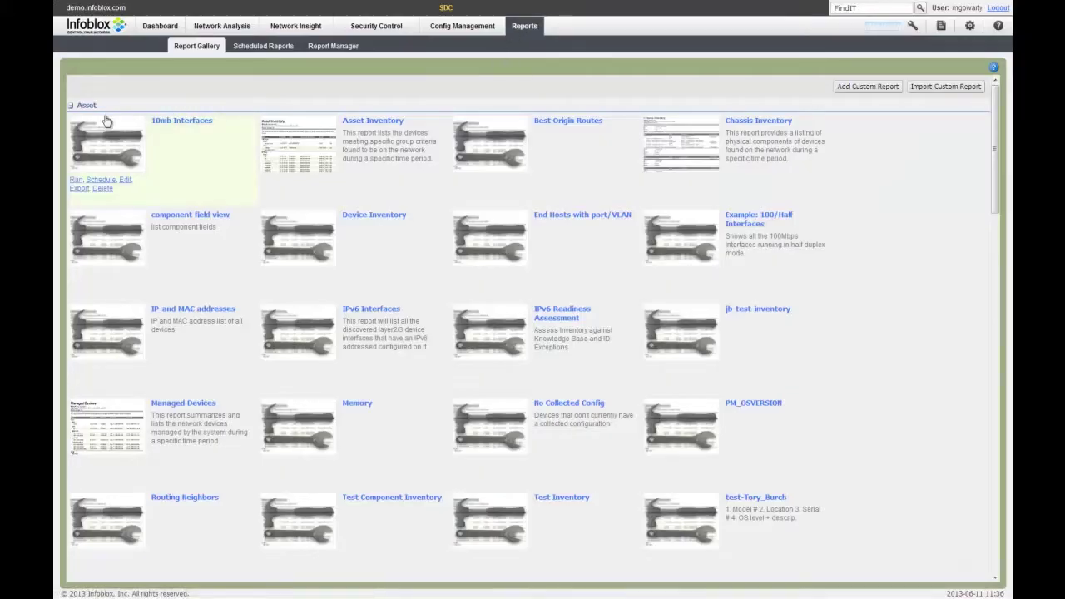
{"action": "scroll", "coordinate": [200, 143], "scroll_direction": "down", "scroll_amount": 6}
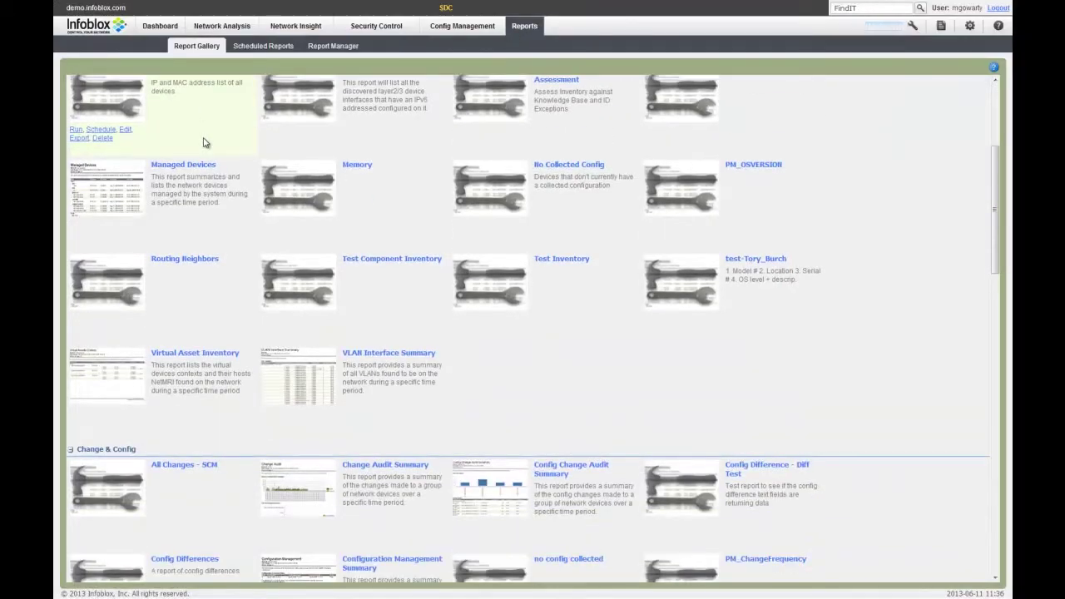
{"action": "scroll", "coordinate": [206, 143], "scroll_direction": "down", "scroll_amount": 4}
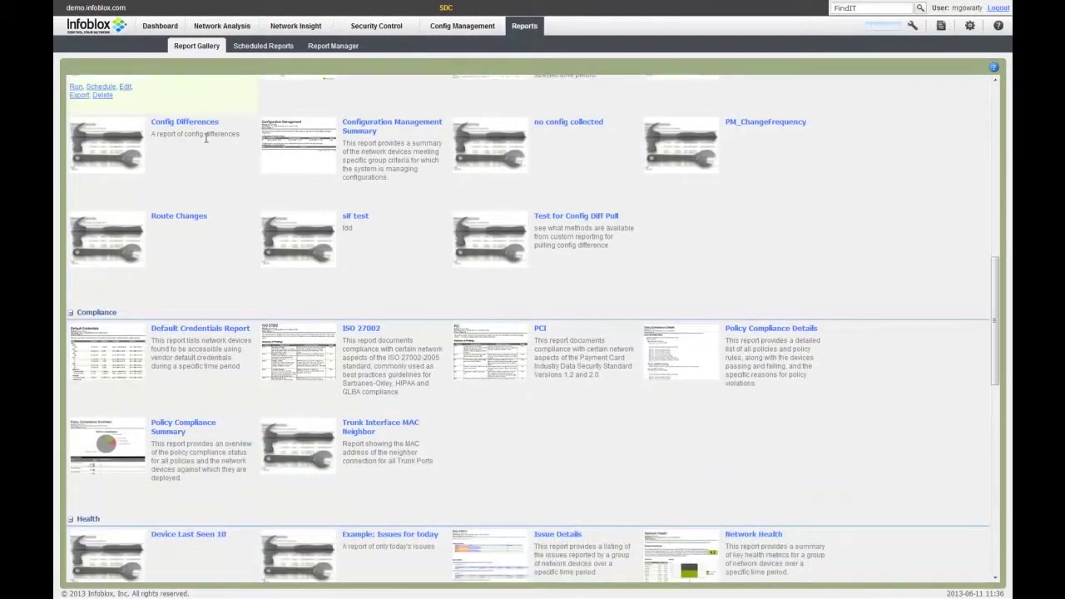
{"action": "scroll", "coordinate": [207, 144], "scroll_direction": "down", "scroll_amount": 5}
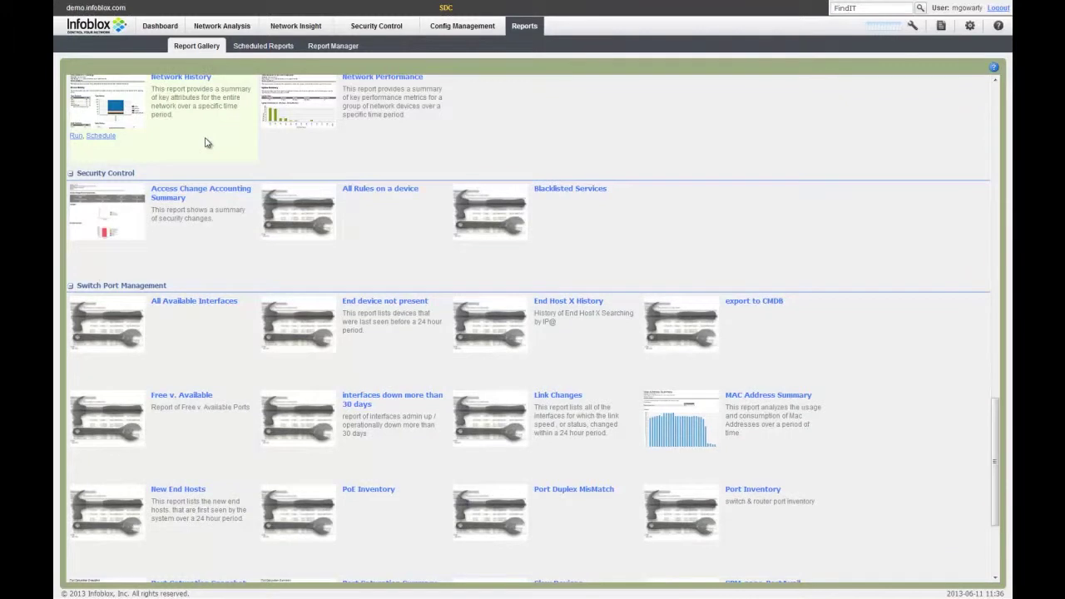
{"action": "scroll", "coordinate": [207, 143], "scroll_direction": "down", "scroll_amount": 1}
{"action": "scroll", "coordinate": [207, 143], "scroll_direction": "down", "scroll_amount": 1}
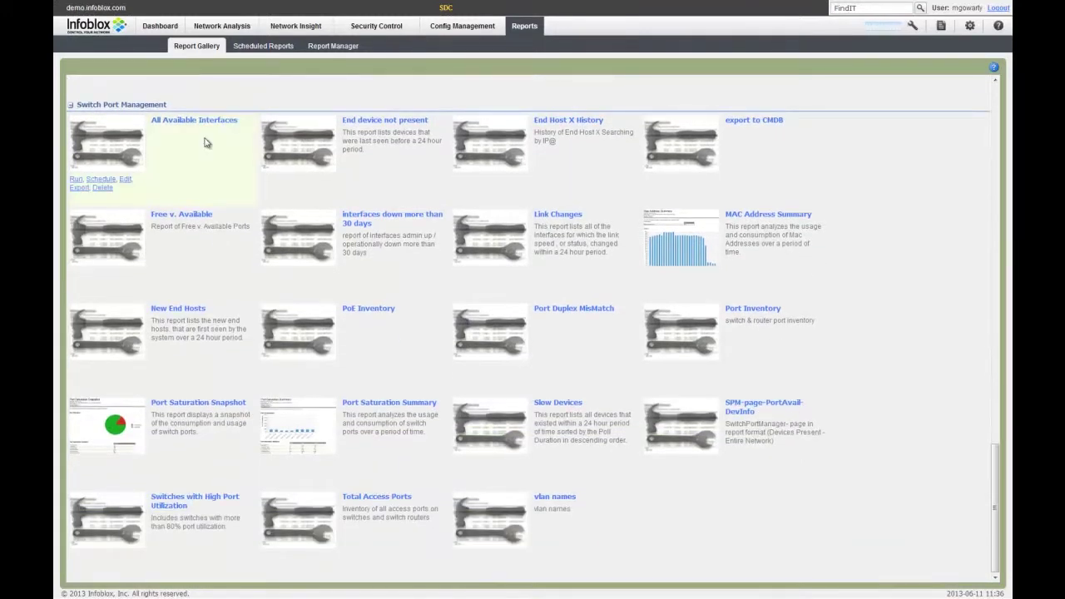
{"action": "scroll", "coordinate": [207, 144], "scroll_direction": "up", "scroll_amount": 5}
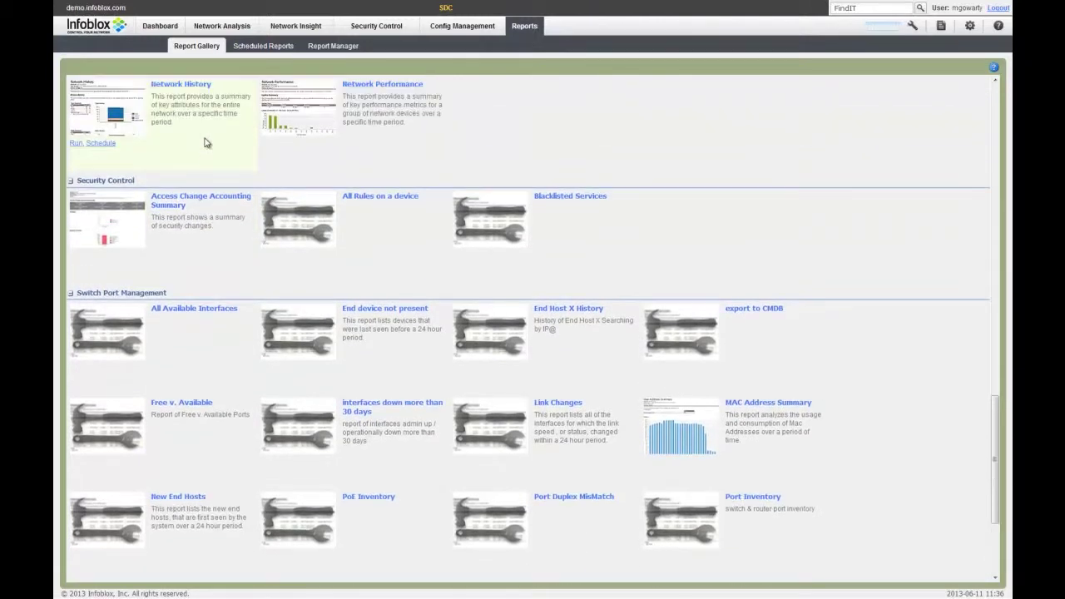
{"action": "scroll", "coordinate": [206, 142], "scroll_direction": "up", "scroll_amount": 5}
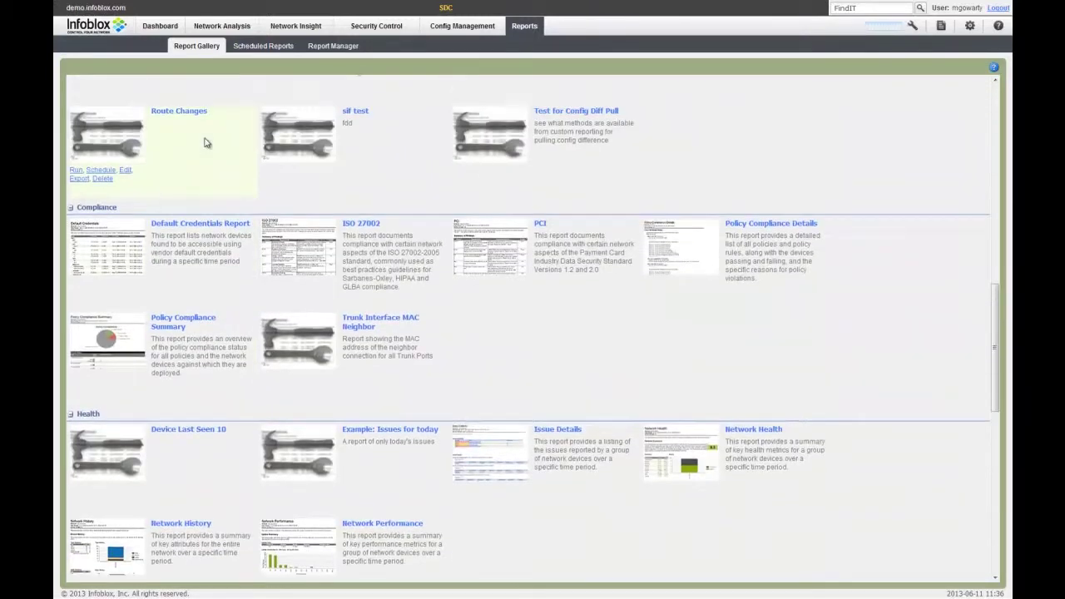
{"action": "scroll", "coordinate": [206, 143], "scroll_direction": "up", "scroll_amount": 4}
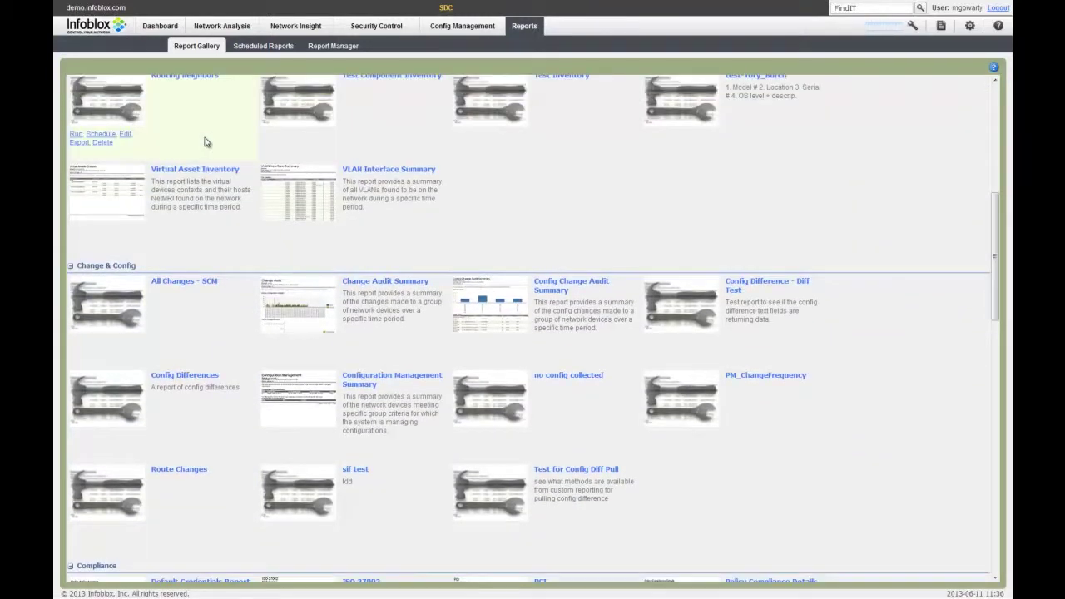
{"action": "scroll", "coordinate": [207, 144], "scroll_direction": "up", "scroll_amount": 4}
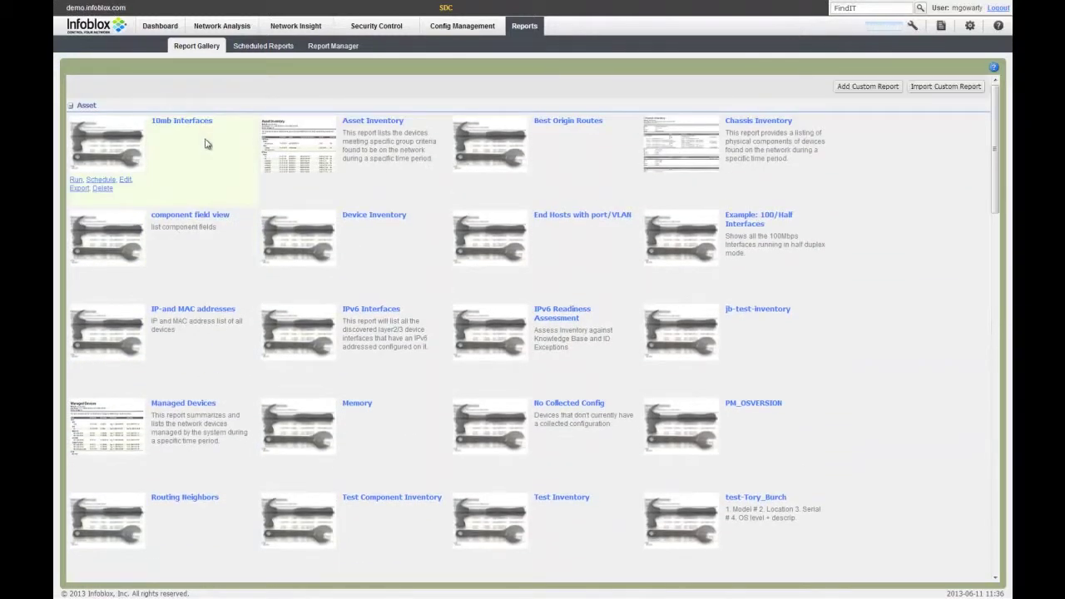
{"action": "mouse_move", "coordinate": [268, 176]}
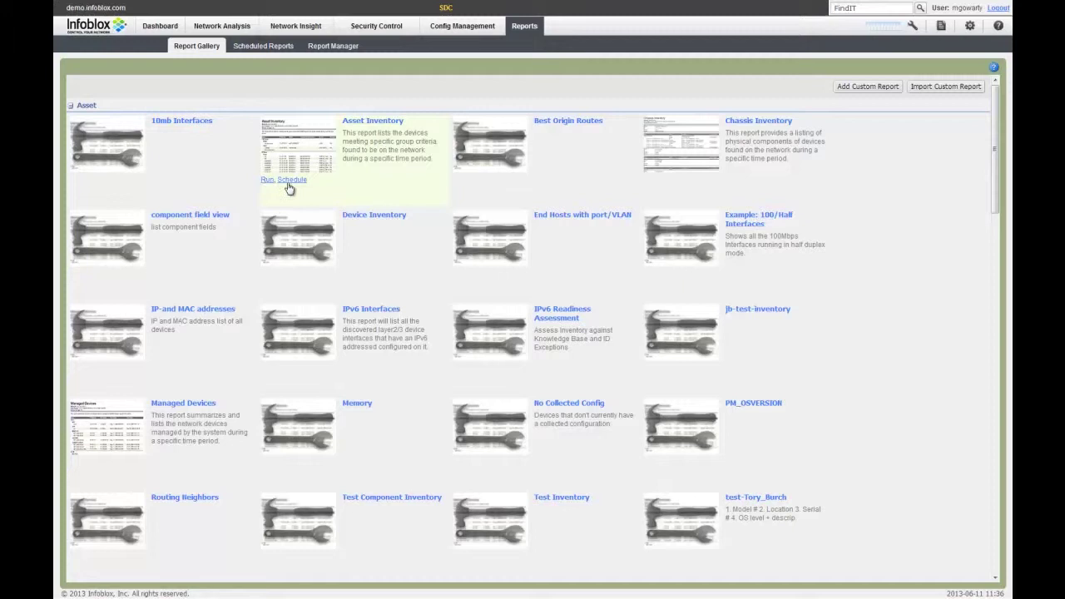